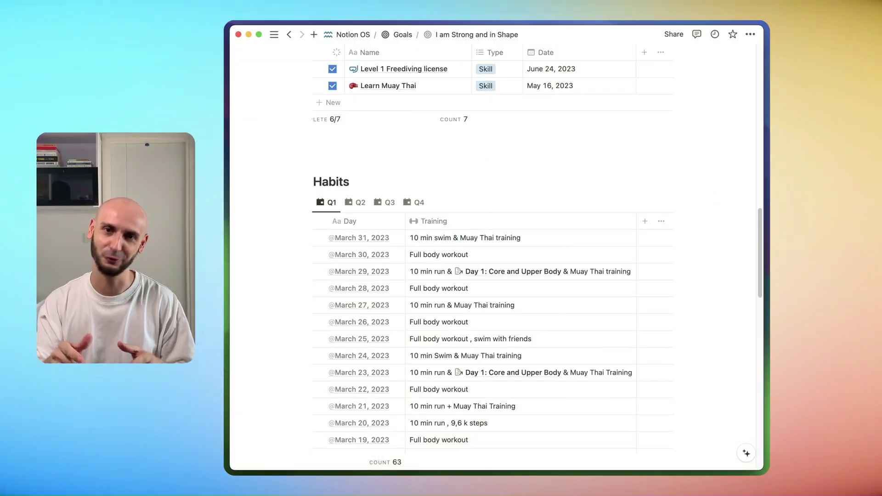
# Scroll through the Q1 table of the Habits training log.
pyautogui.scroll(-5, 481, 111)
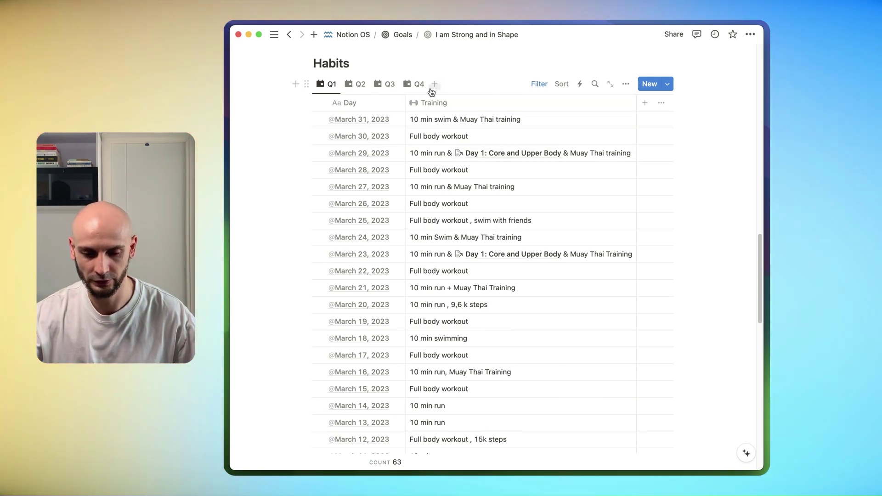
pyautogui.scroll(-10, 464, 147)
pyautogui.scroll(-3, 461, 182)
pyautogui.scroll(5, 459, 199)
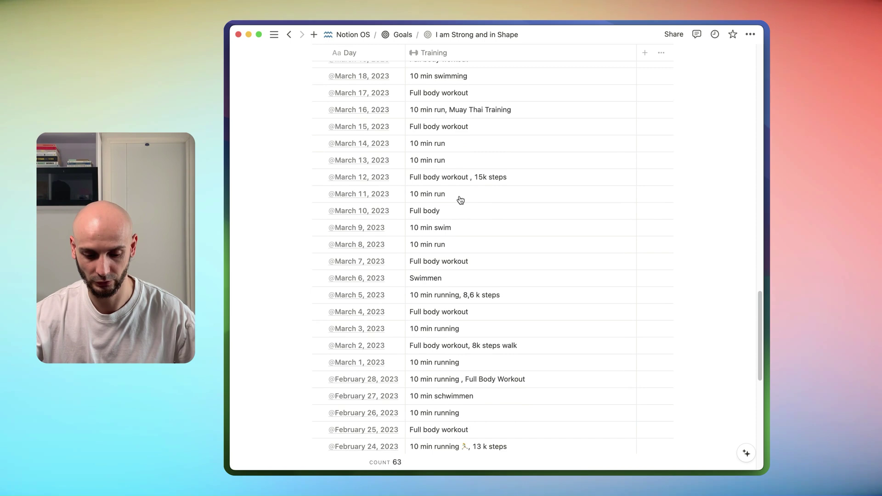
pyautogui.scroll(-5, 454, 234)
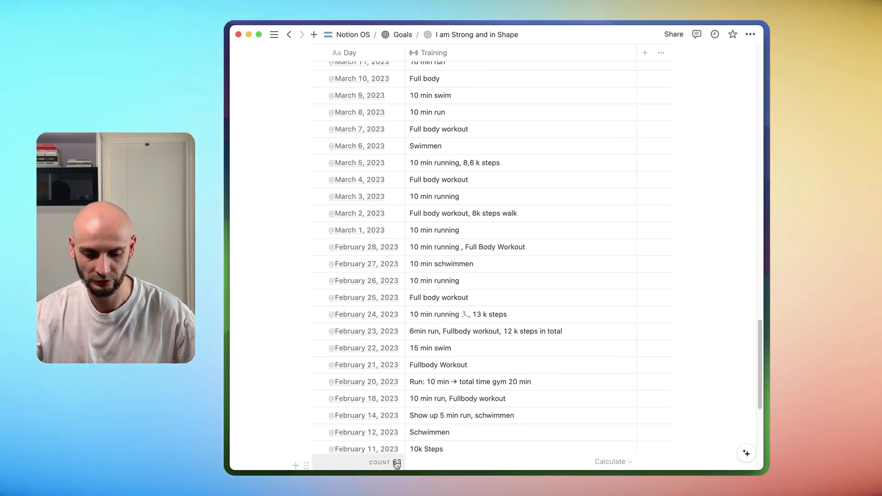
pyautogui.scroll(12, 425, 426)
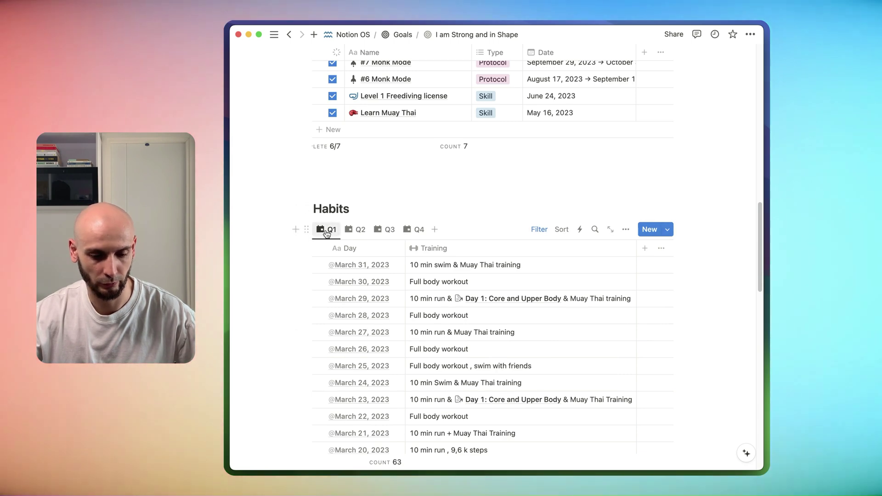
# Step through the Q2, Q3 and Q4 views, ending on December's workouts.
pyautogui.click(360, 229)
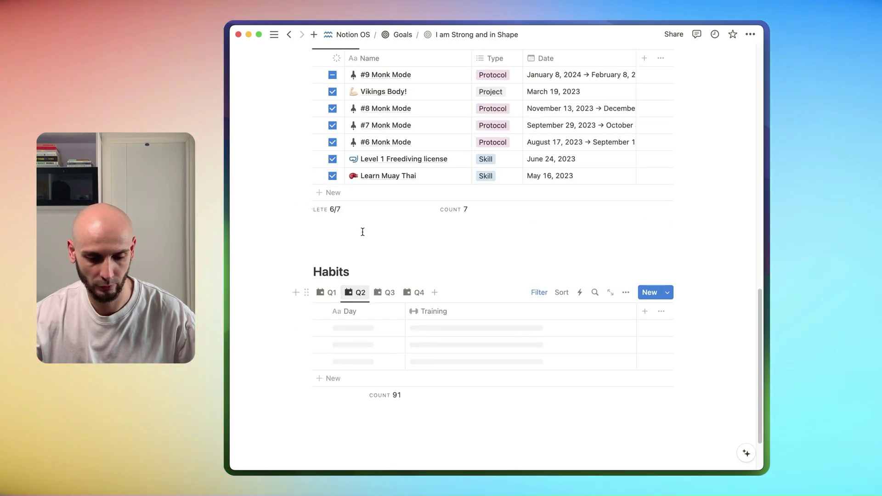
pyautogui.click(388, 296)
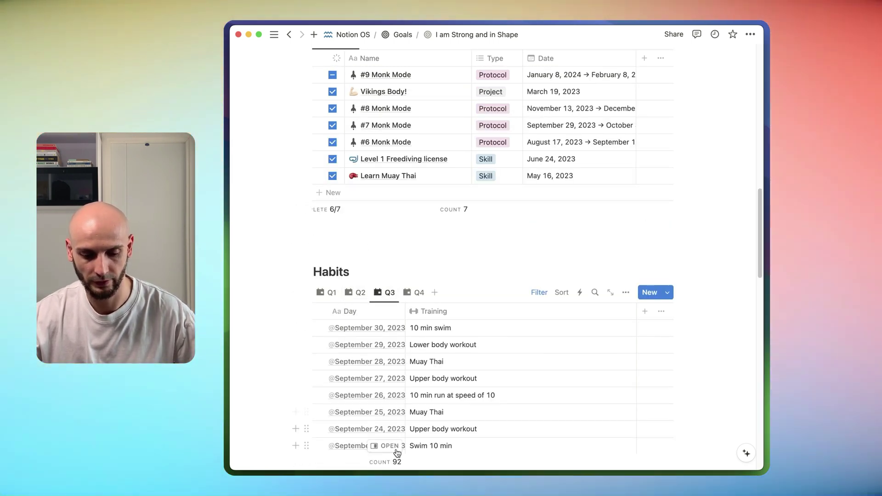
pyautogui.click(416, 293)
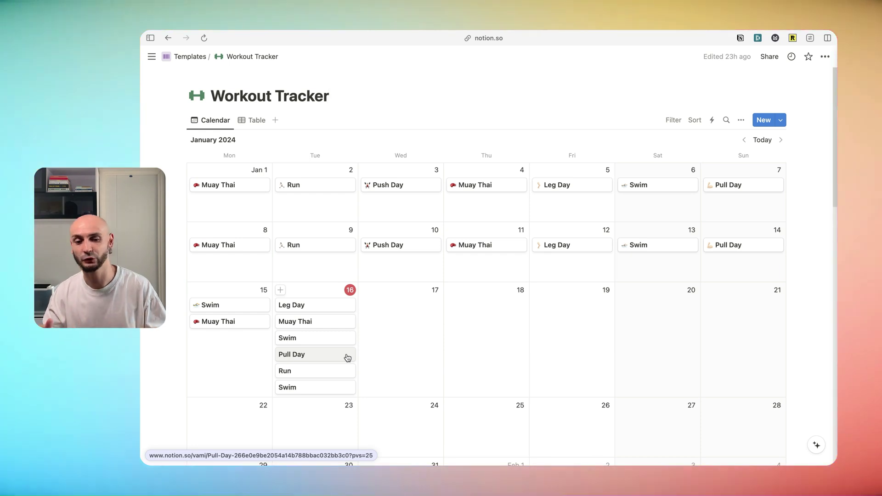
# Open the Workout Tracker page, check its table view, and reveal the workspace sidebar.
pyautogui.scroll(-1, 336, 275)
pyautogui.click(322, 94)
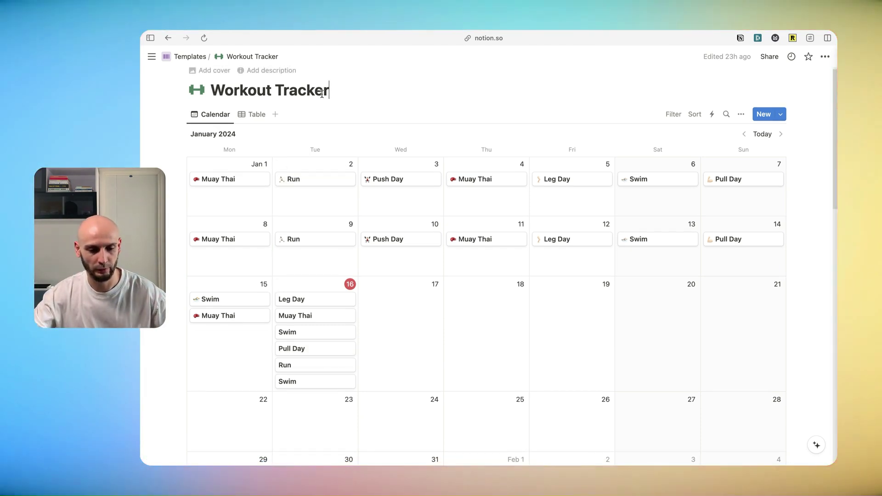
pyautogui.click(253, 114)
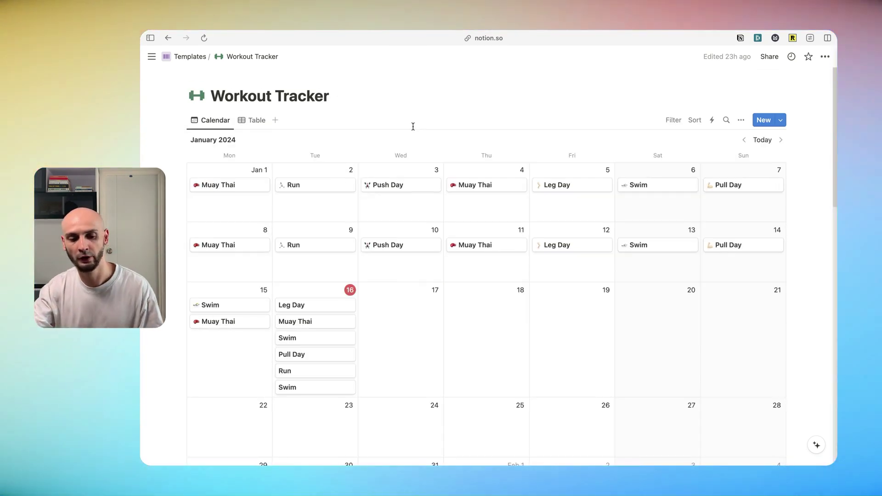
pyautogui.moveTo(151, 56)
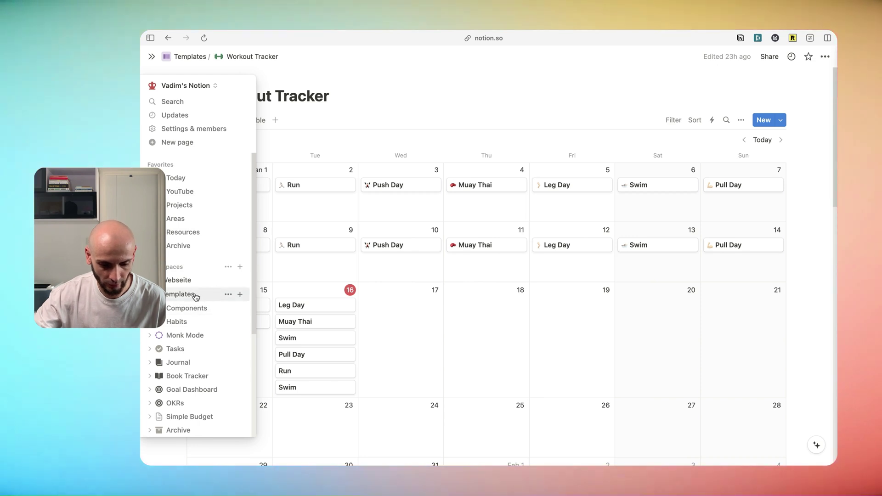
# Create a 'Fitness Tracker' page under Templates as a new table database.
pyautogui.click(239, 295)
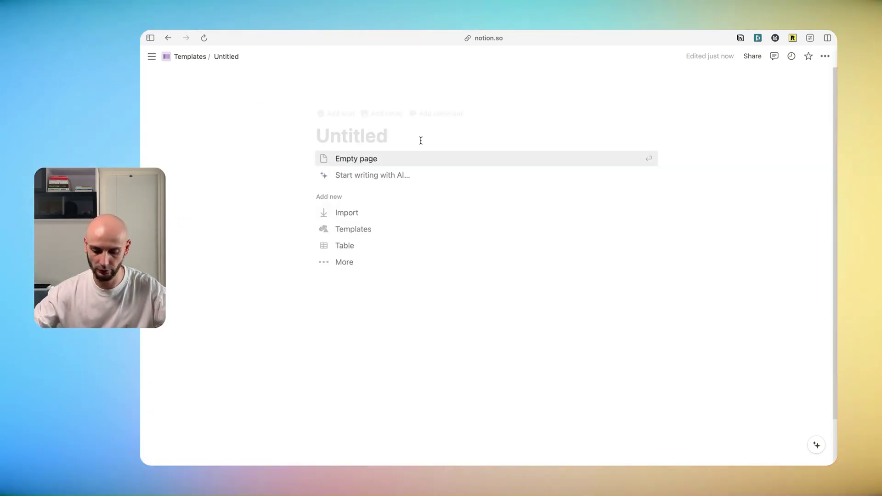
pyautogui.write('Fitness Tracker')
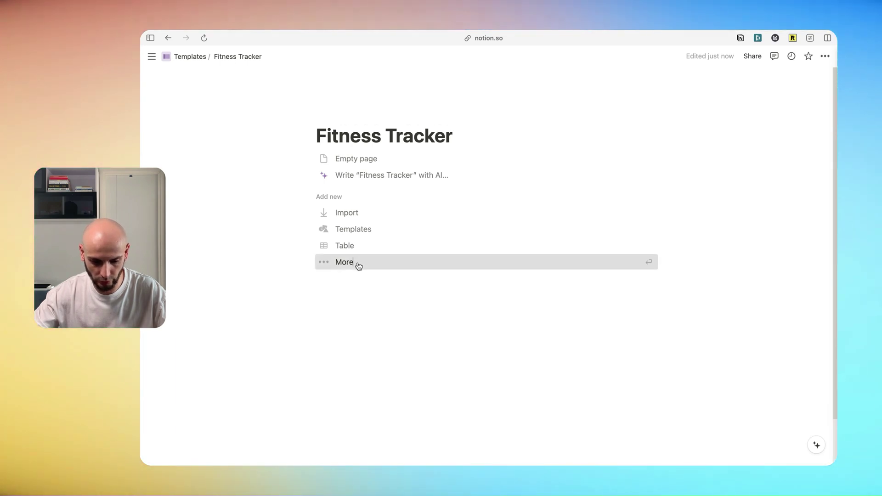
pyautogui.click(358, 265)
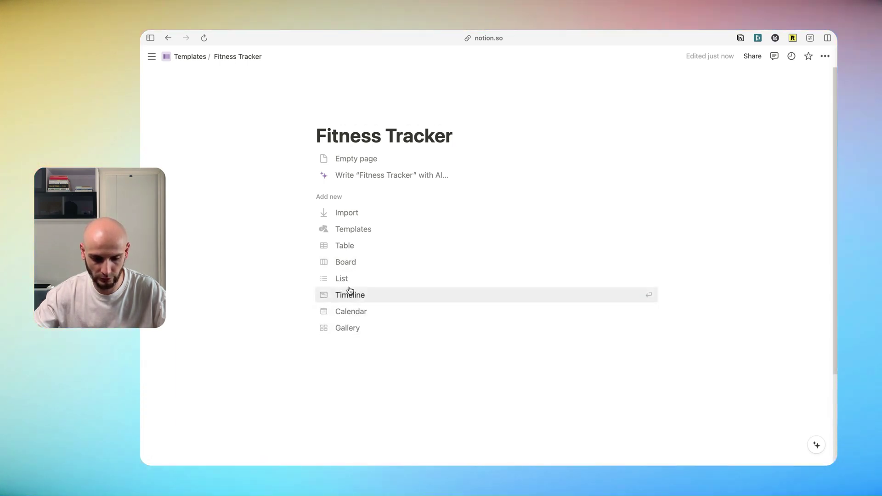
pyautogui.click(347, 246)
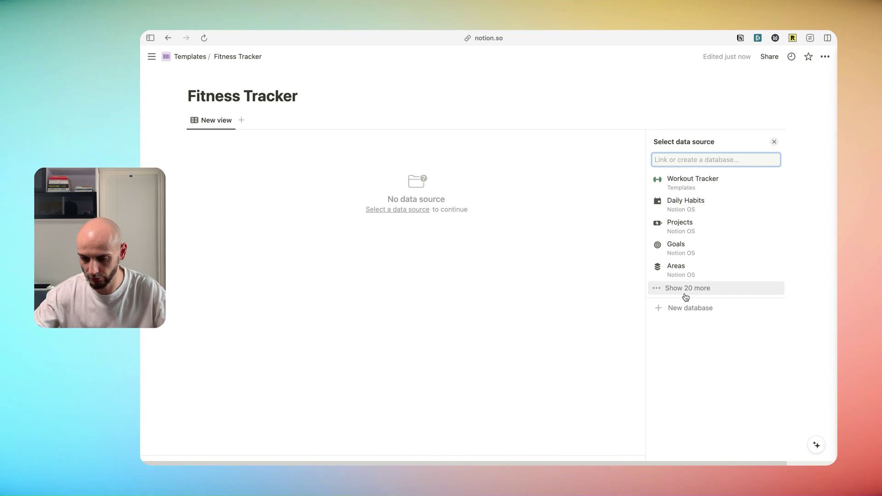
pyautogui.click(685, 307)
# Replace the Tags property with a Date property named 'date'.
pyautogui.click(358, 138)
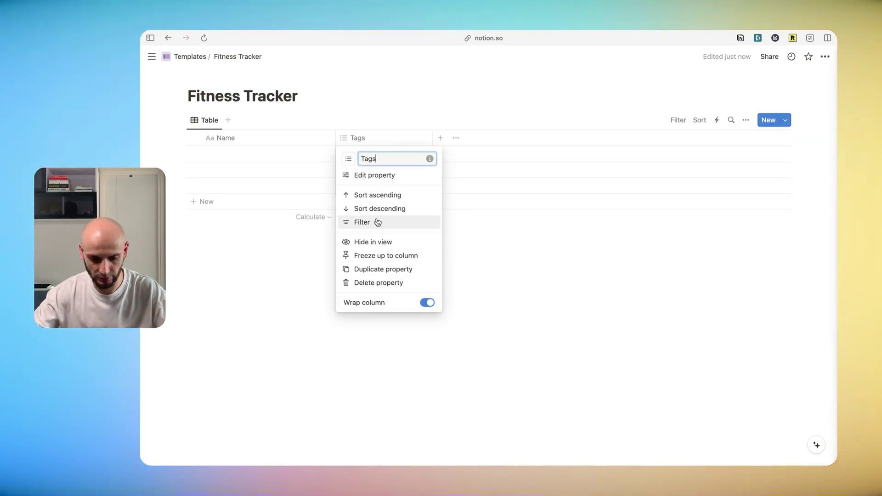
pyautogui.click(378, 283)
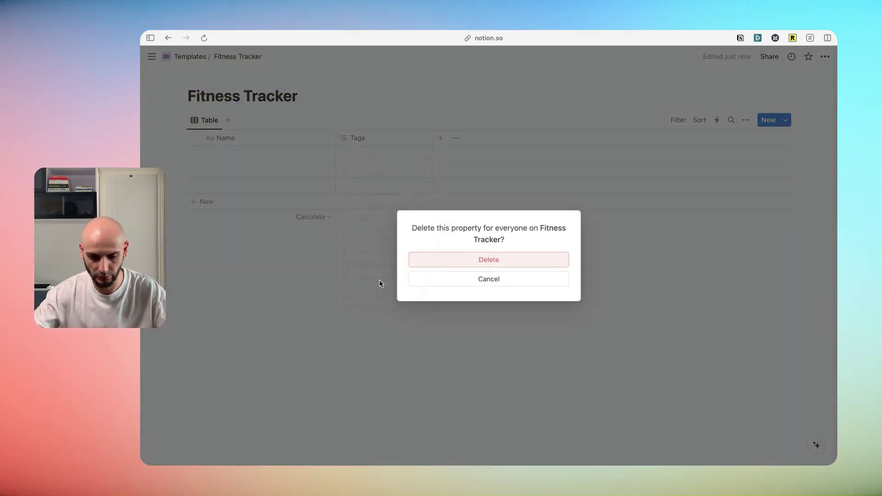
pyautogui.click(521, 263)
pyautogui.click(343, 137)
pyautogui.write('date')
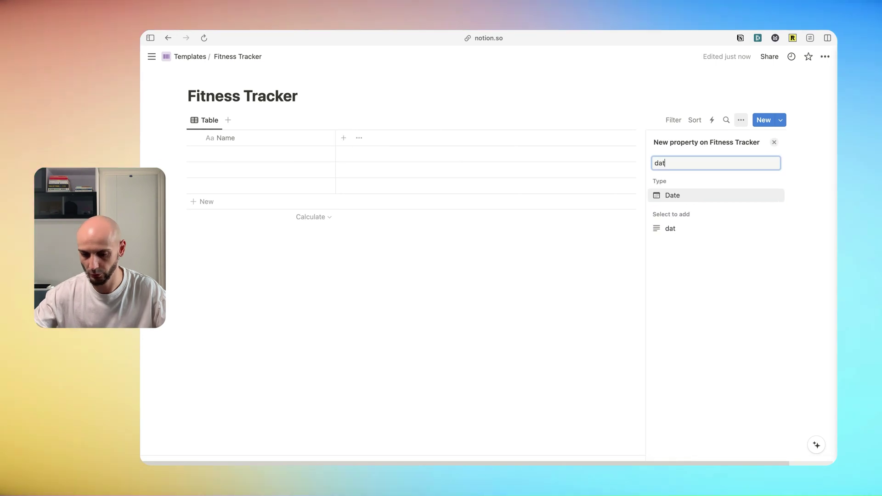
pyautogui.click(699, 195)
pyautogui.click(507, 80)
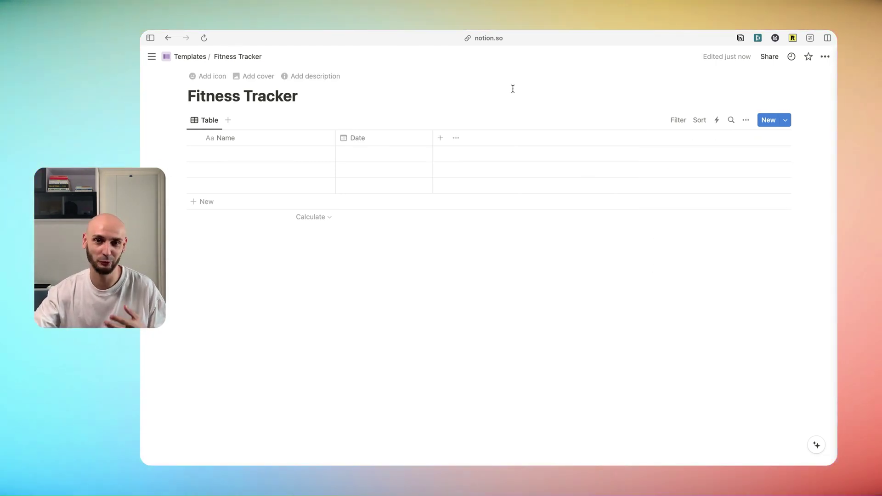
# Add a Calendar view placed before Table, and delete the empty third row.
pyautogui.click(228, 120)
pyautogui.click(660, 233)
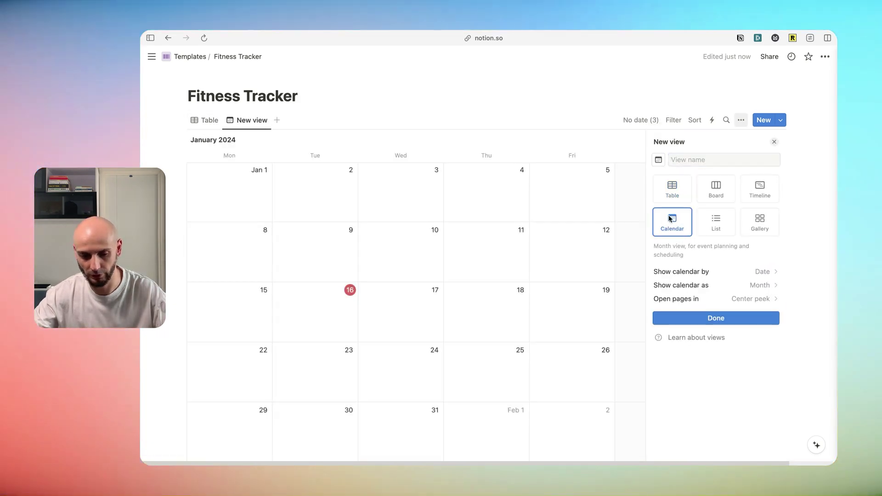
pyautogui.click(253, 122)
pyautogui.moveTo(204, 120); pyautogui.dragTo(303, 120)
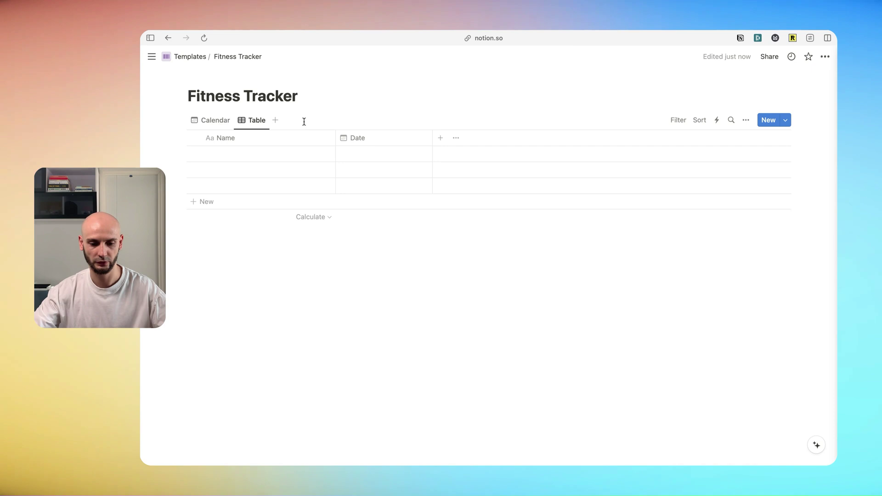
pyautogui.click(182, 185)
pyautogui.click(226, 114)
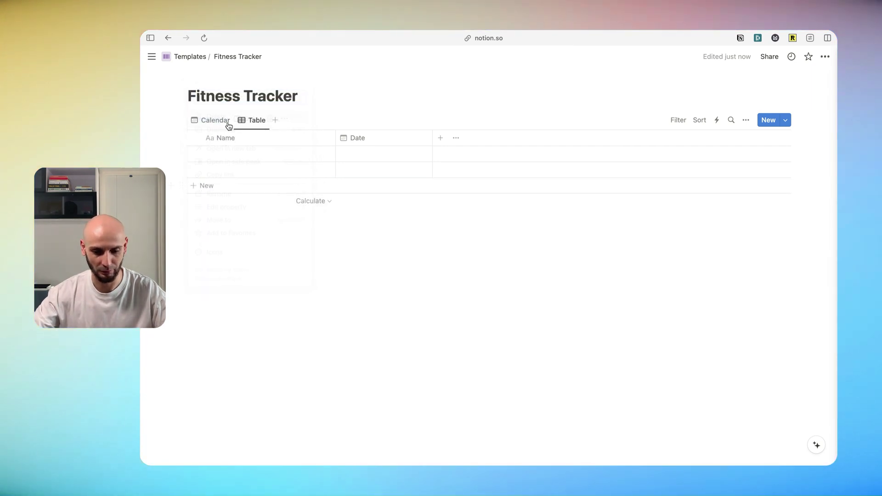
# Connect the YT Demo integration to the Fitness Tracker database, then open the Notion developer site.
pyautogui.click(827, 57)
pyautogui.click(750, 332)
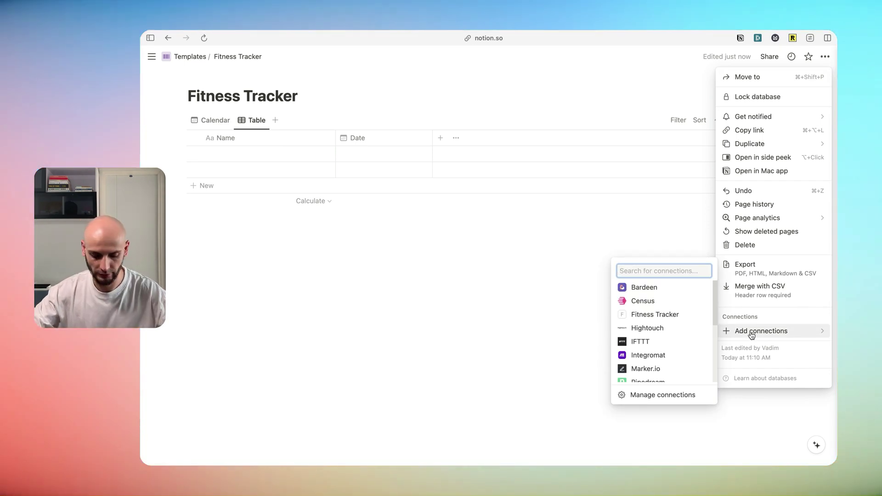
pyautogui.write('yt')
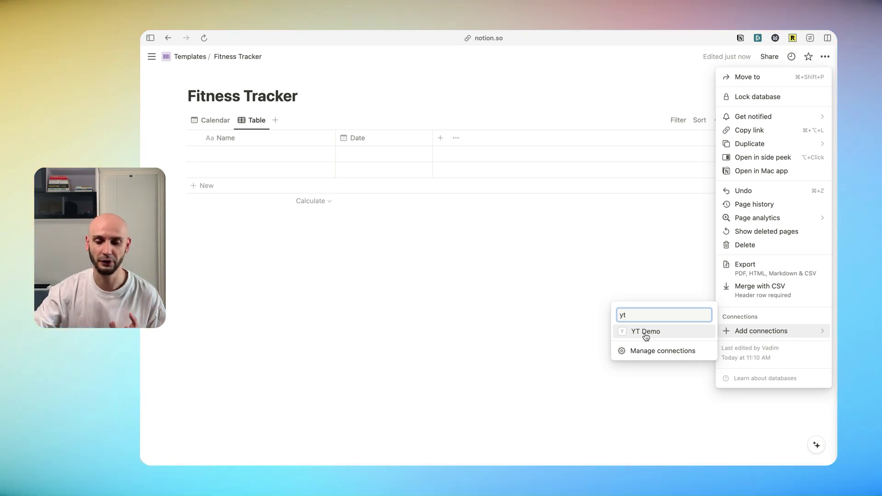
pyautogui.click(645, 334)
pyautogui.press('Return')
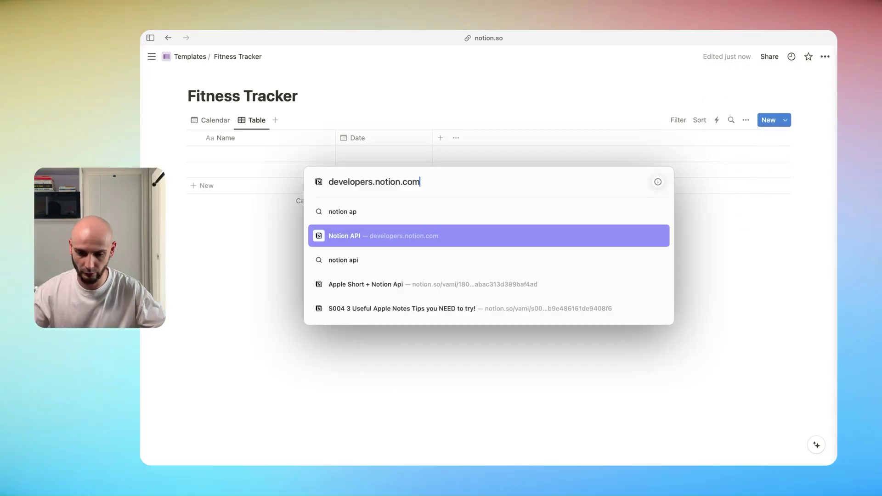
pyautogui.press('Return')
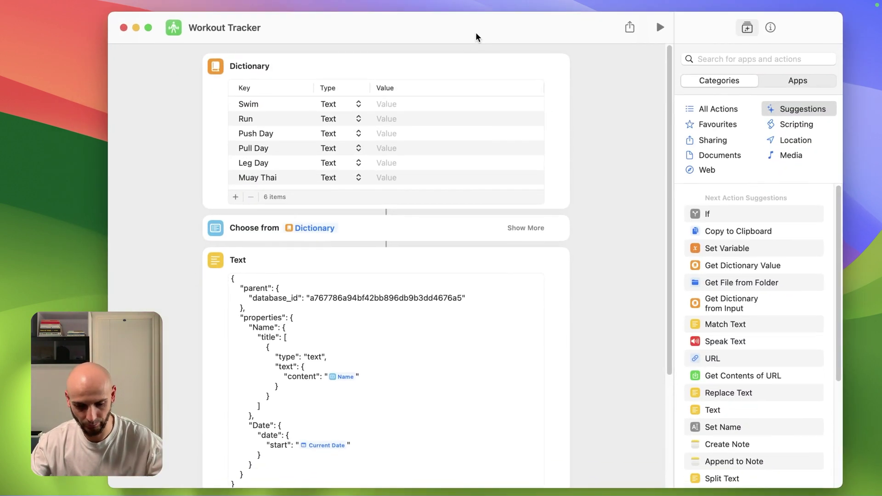
# Inspect the Workout Tracker request's database_id and clear the request body's file variable.
pyautogui.scroll(-1, 412, 181)
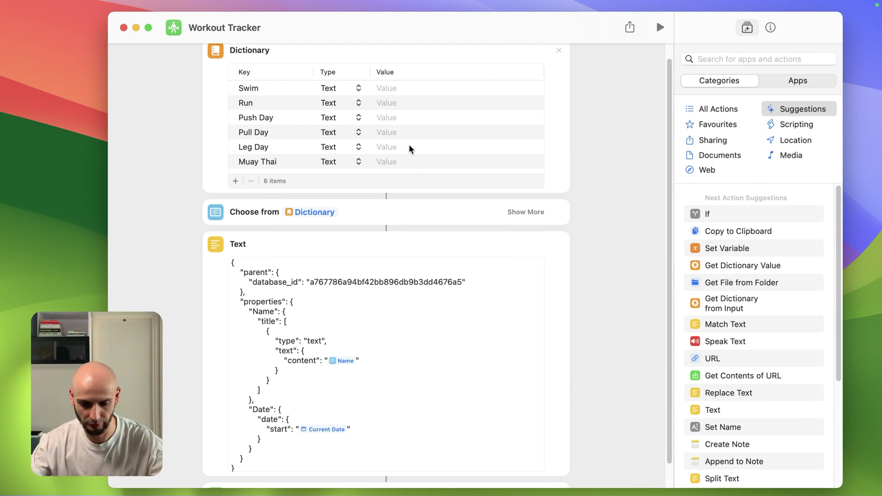
pyautogui.scroll(-2, 414, 151)
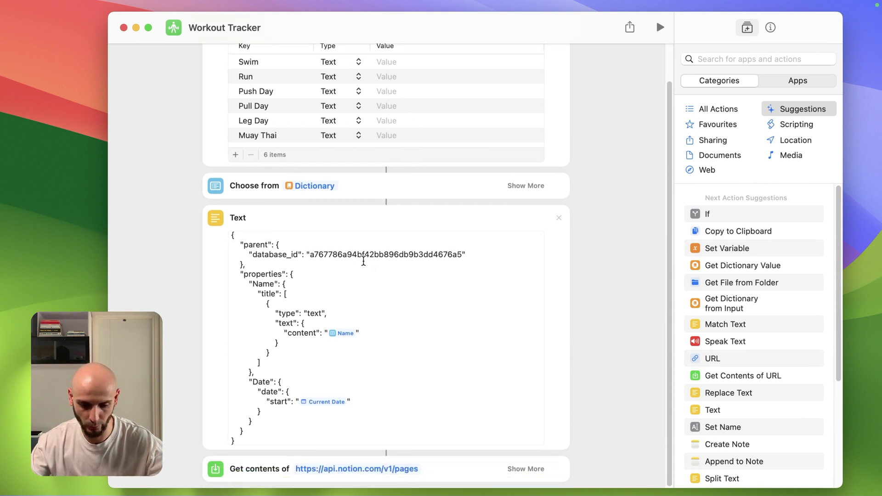
pyautogui.doubleClick(459, 253)
pyautogui.click(593, 278)
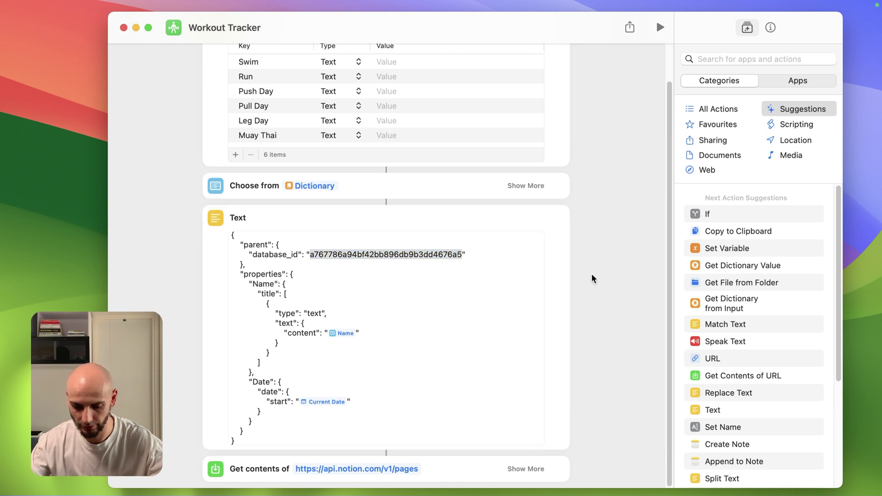
pyautogui.click(527, 469)
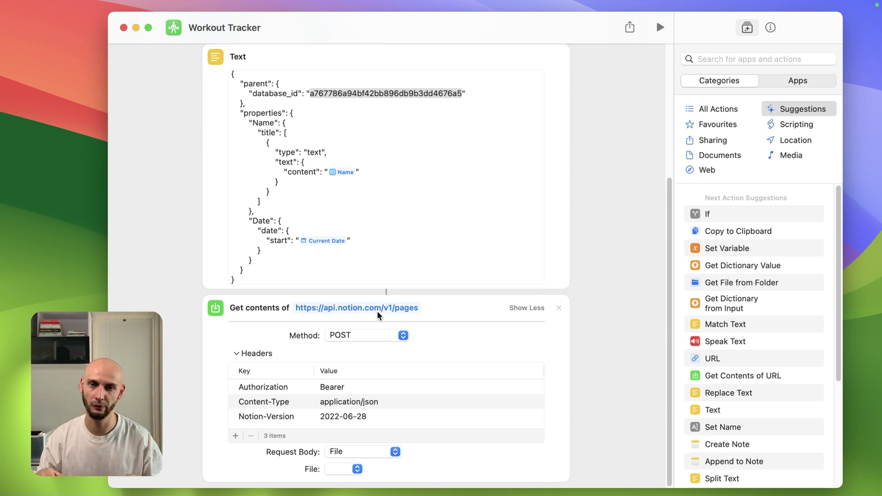
pyautogui.click(357, 470)
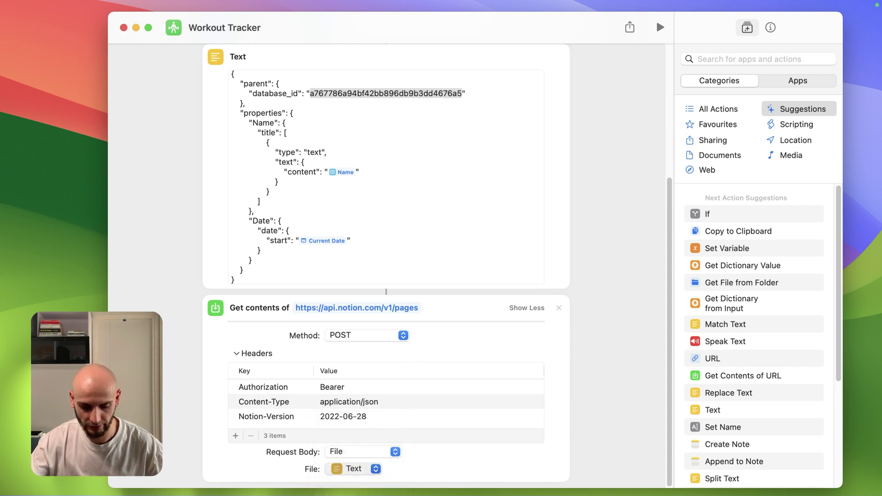
pyautogui.press('BackSpace')
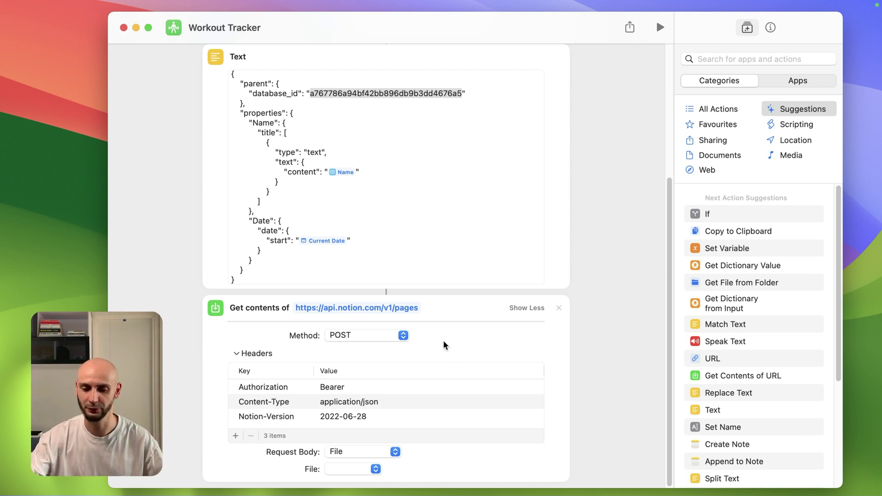
# Duplicate the Workout Tracker shortcut and start renaming the copy.
pyautogui.scroll(5, 444, 344)
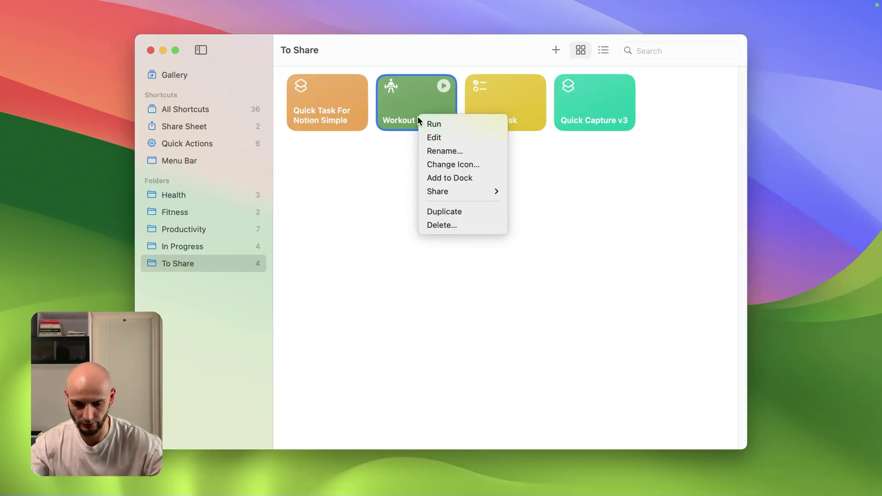
pyautogui.click(451, 212)
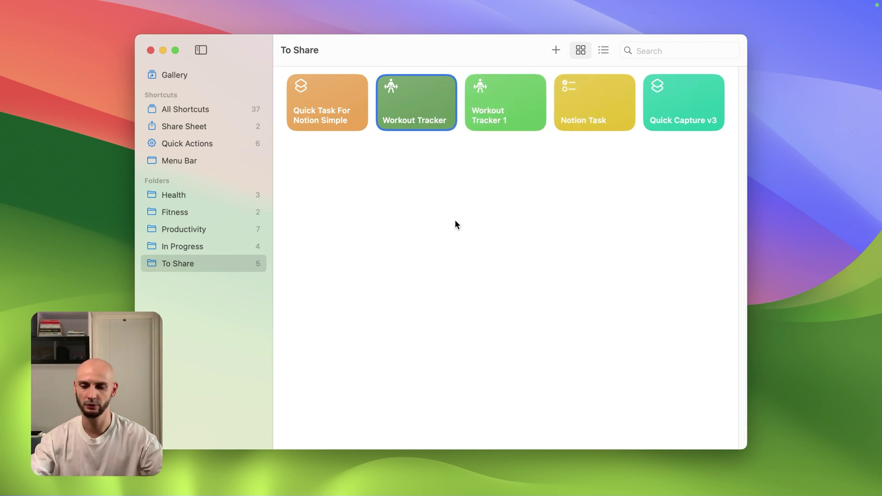
pyautogui.press('BackSpace')
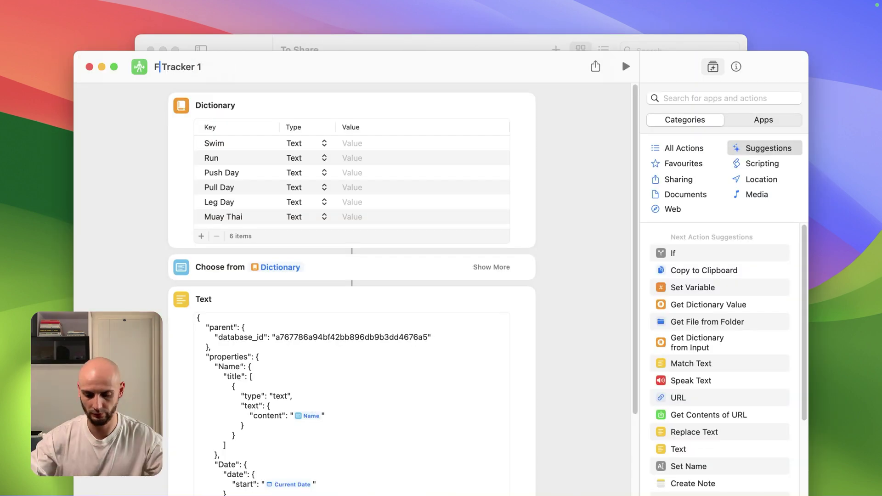
# Rename the copied shortcut to 'Fitness Tracker'.
pyautogui.write('Fitness Tracker 1')
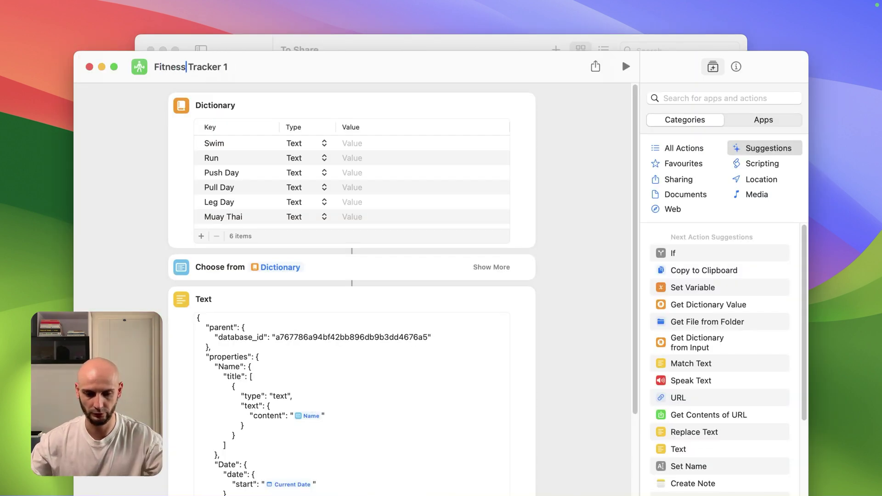
pyautogui.click(242, 63)
pyautogui.press('BackSpace')
pyautogui.press('BackSpace')
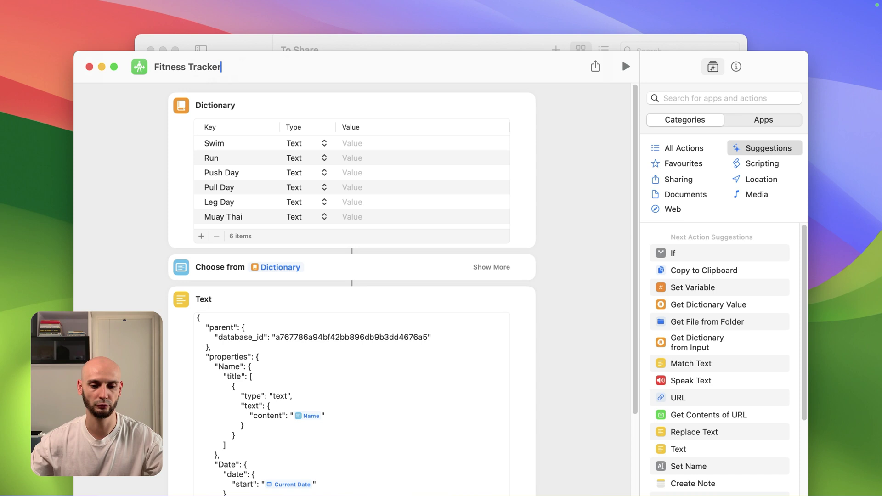
pyautogui.moveTo(355, 74); pyautogui.dragTo(369, 39)
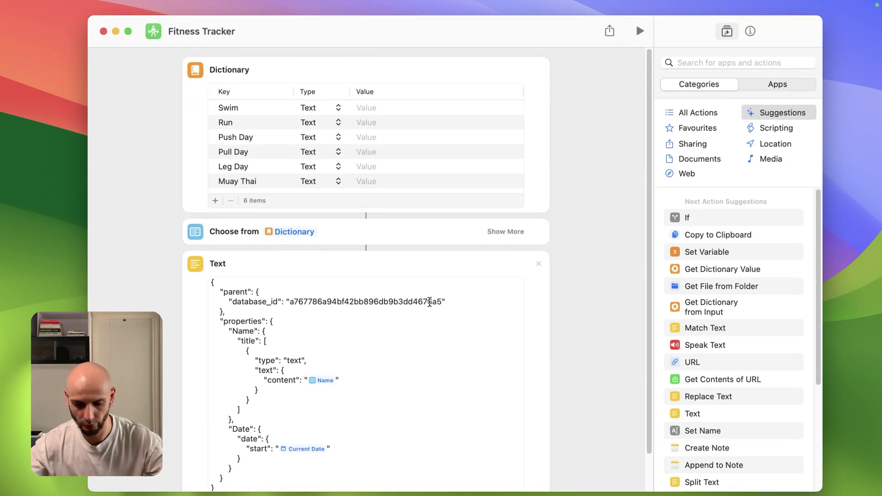
# Select the old database_id value and grab the Fitness Tracker page's address from the browser.
pyautogui.click(433, 302)
pyautogui.moveTo(442, 302); pyautogui.dragTo(291, 302)
pyautogui.press('super+Tab')
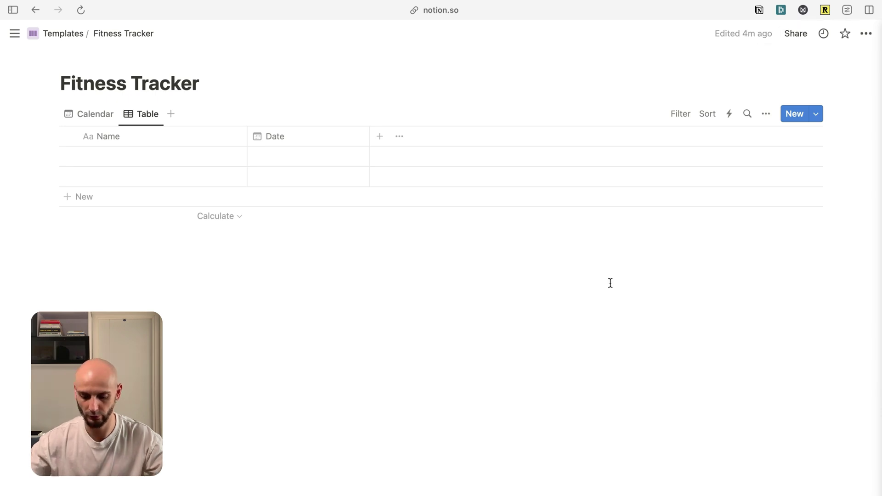
pyautogui.press('super+l')
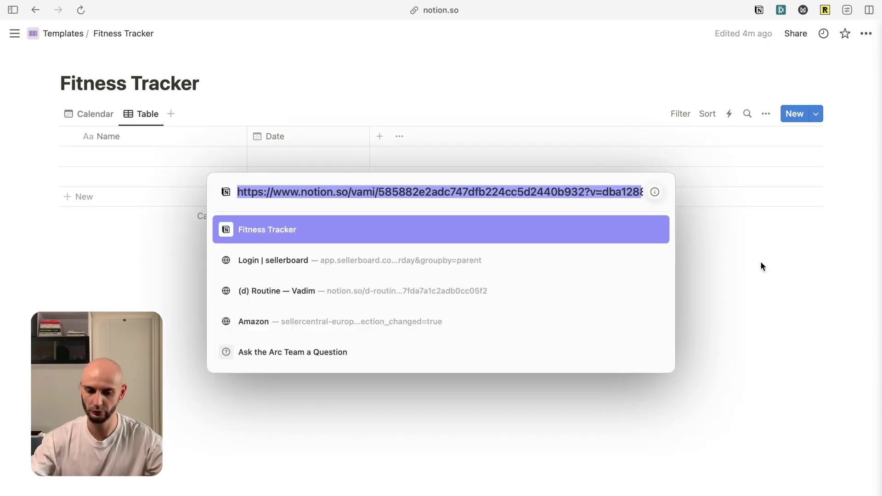
pyautogui.press('super+Tab')
# Add a comment with the page address trimmed down to just the database ID.
pyautogui.moveTo(354, 84); pyautogui.dragTo(355, 88)
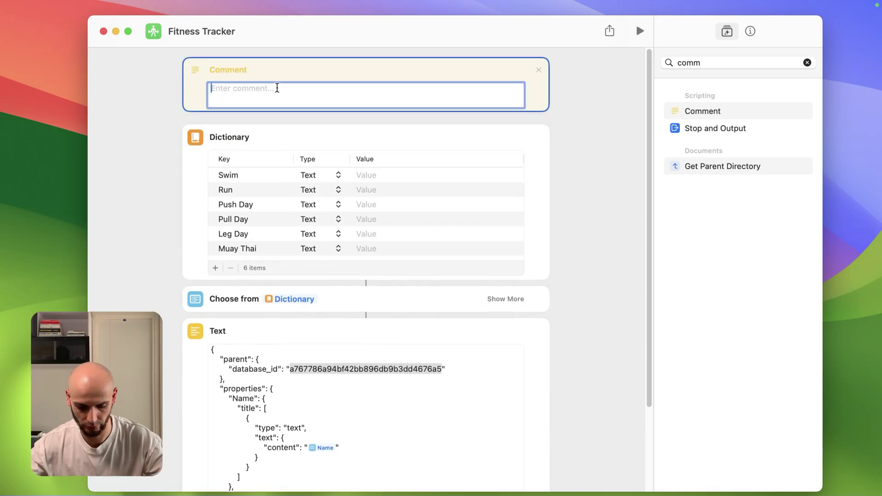
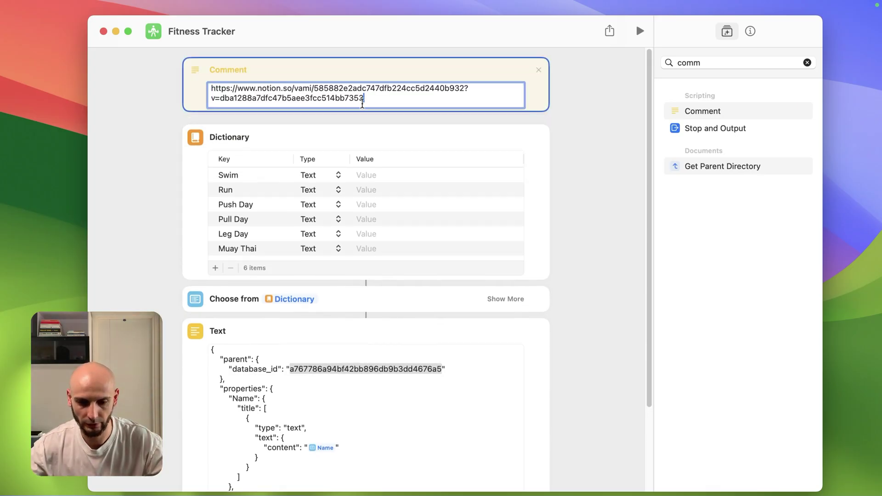
pyautogui.moveTo(314, 87); pyautogui.dragTo(200, 88)
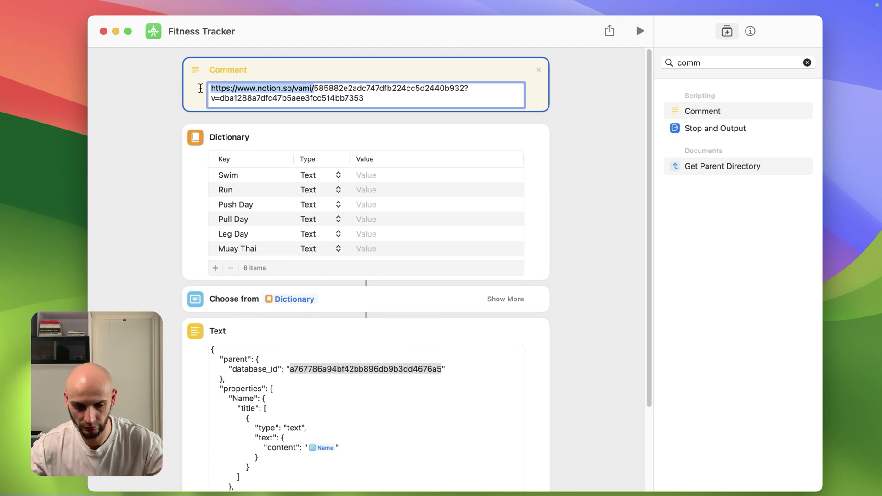
pyautogui.press('BackSpace')
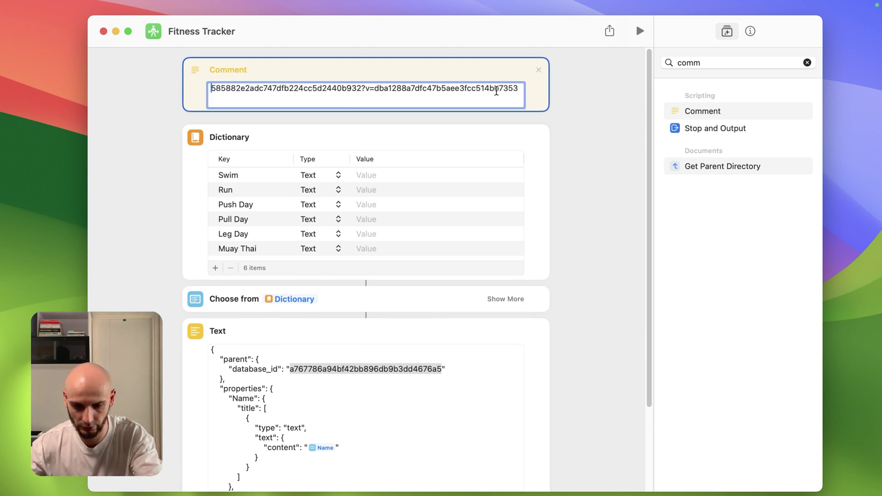
pyautogui.moveTo(359, 88); pyautogui.dragTo(519, 88)
pyautogui.press('BackSpace')
pyautogui.moveTo(362, 88); pyautogui.dragTo(202, 89)
pyautogui.press('super+c')
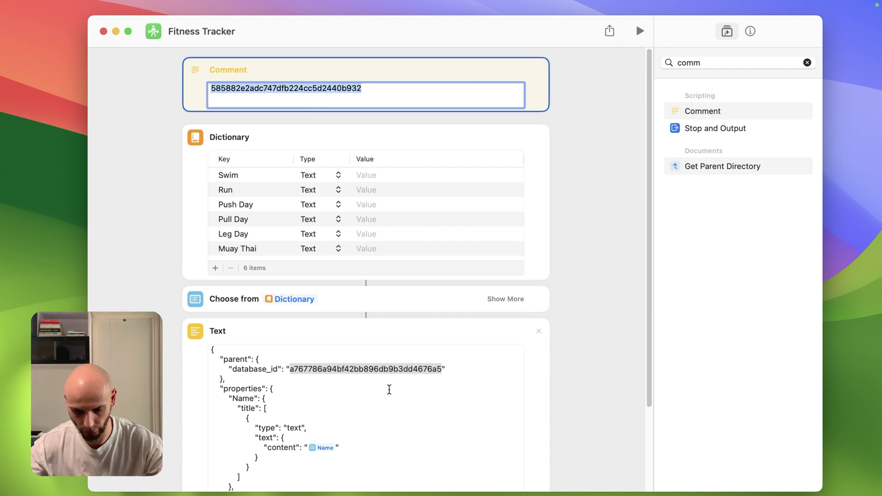
pyautogui.moveTo(420, 379); pyautogui.dragTo(286, 375)
# Paste the new ID into database_id and open the request's Authorization header for editing.
pyautogui.press('super+v')
pyautogui.scroll(-5, 456, 87)
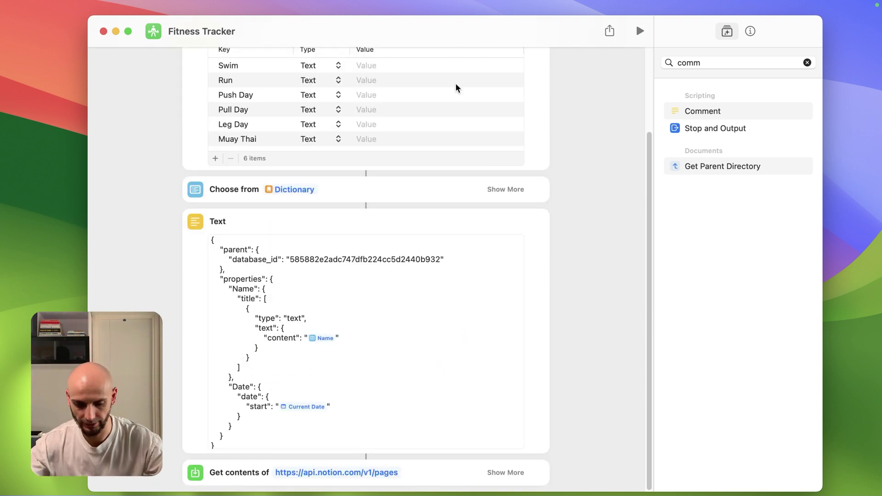
pyautogui.click(506, 472)
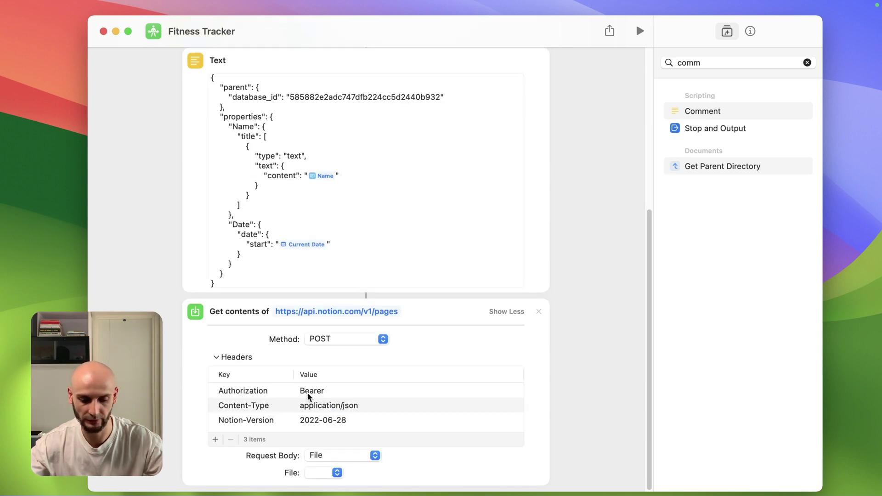
pyautogui.click(336, 392)
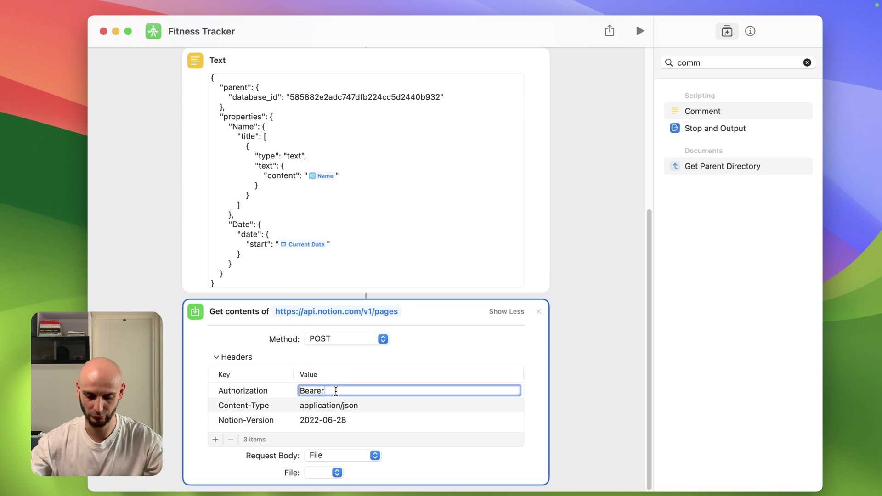
pyautogui.press('super+v')
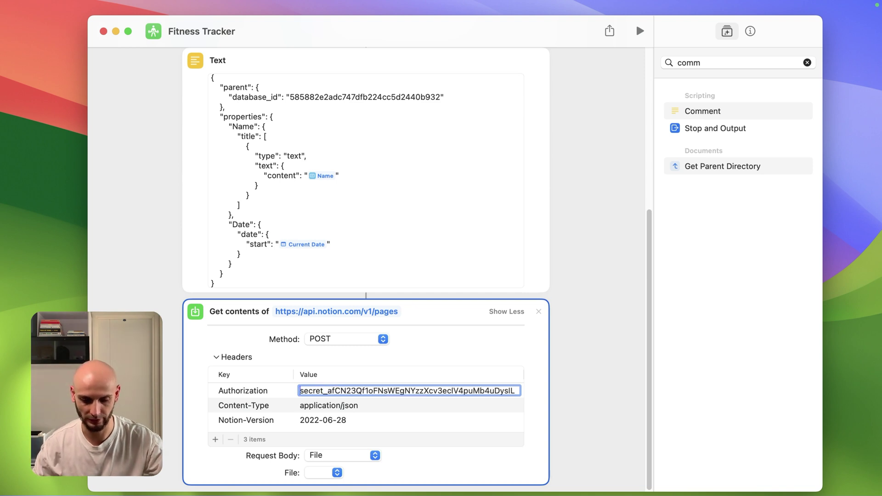
pyautogui.press('super+z')
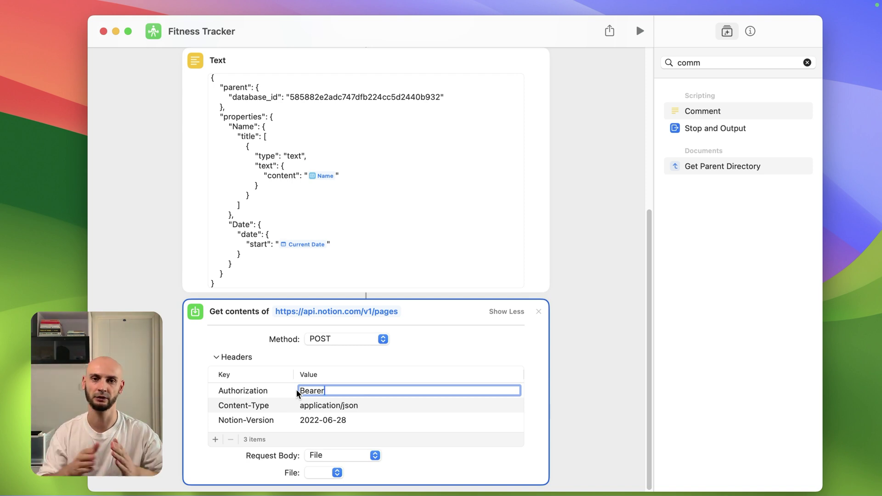
# Fetch the YT Demo integration secret for Authorization and send the Text variable as the request body.
pyautogui.press('super+Tab')
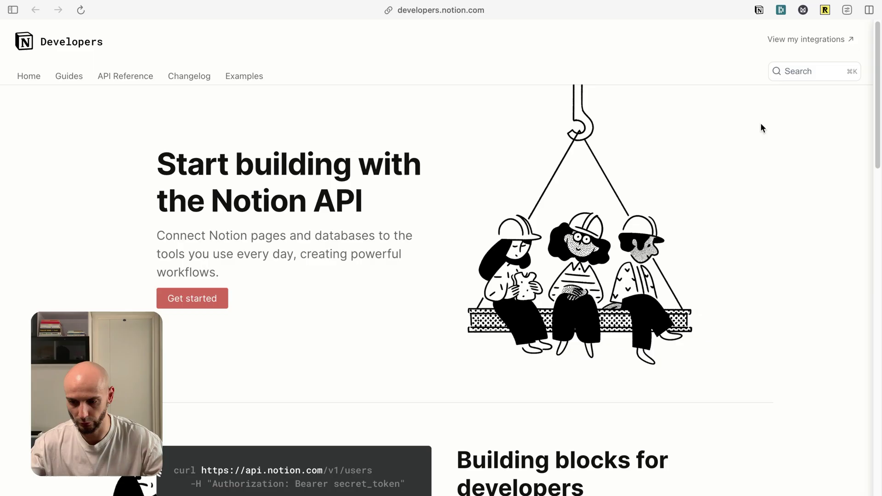
pyautogui.click(808, 40)
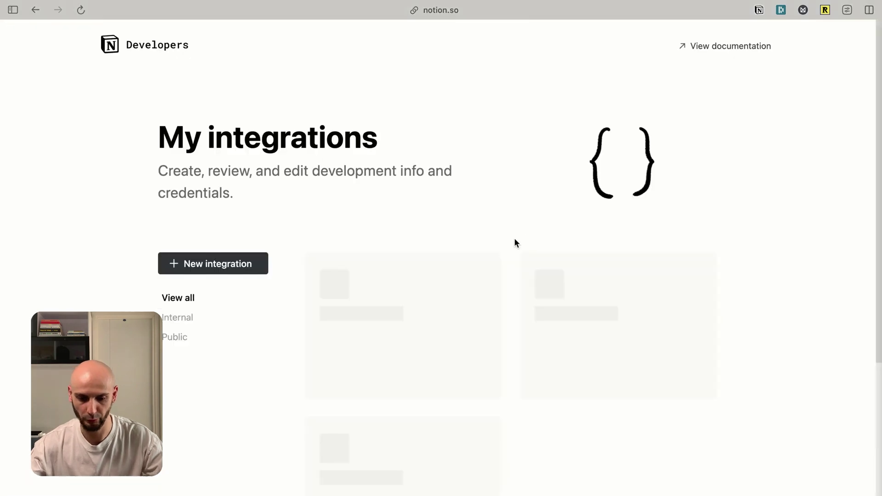
pyautogui.scroll(-2, 461, 209)
pyautogui.click(422, 274)
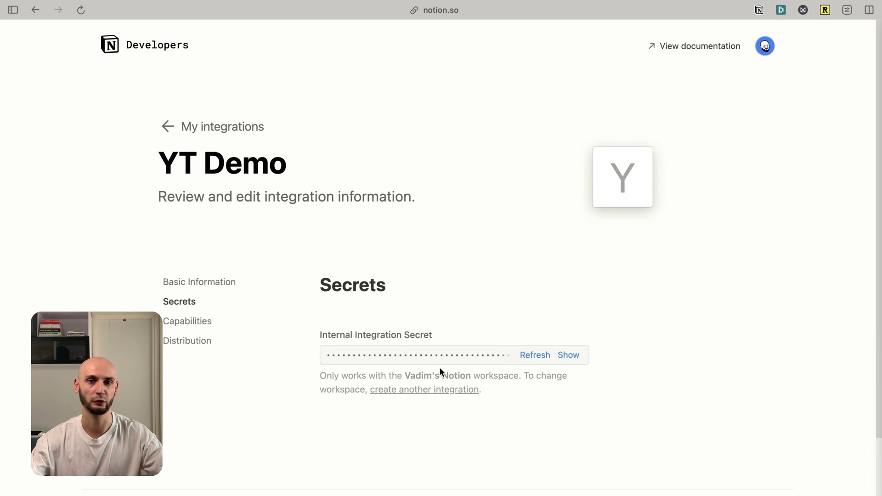
pyautogui.hotkey('ctrl', 'Left')
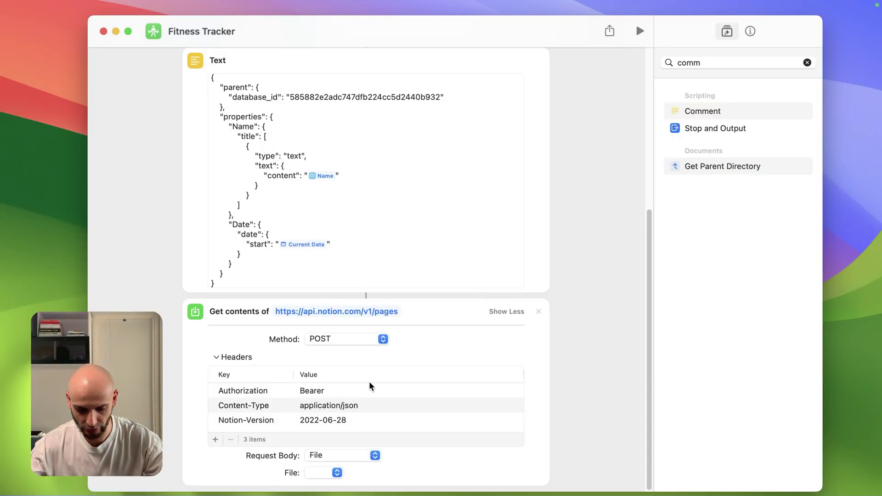
pyautogui.click(349, 392)
pyautogui.press('super+a')
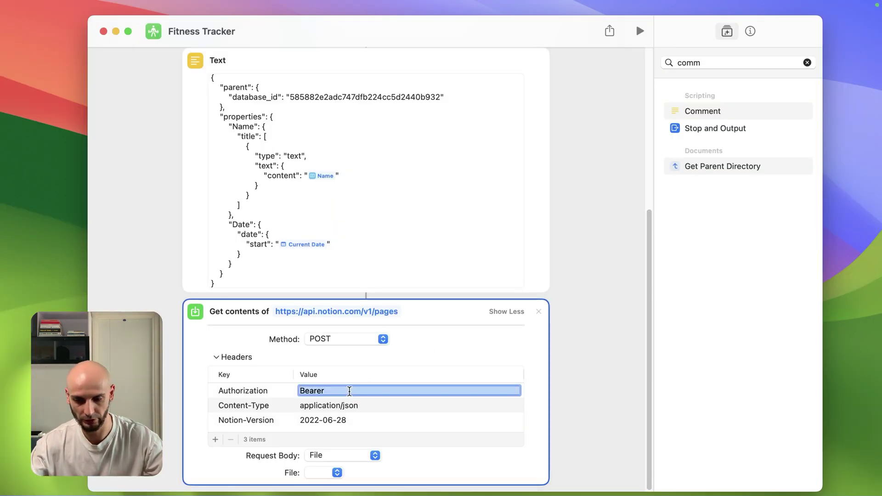
pyautogui.click(337, 473)
pyautogui.click(327, 492)
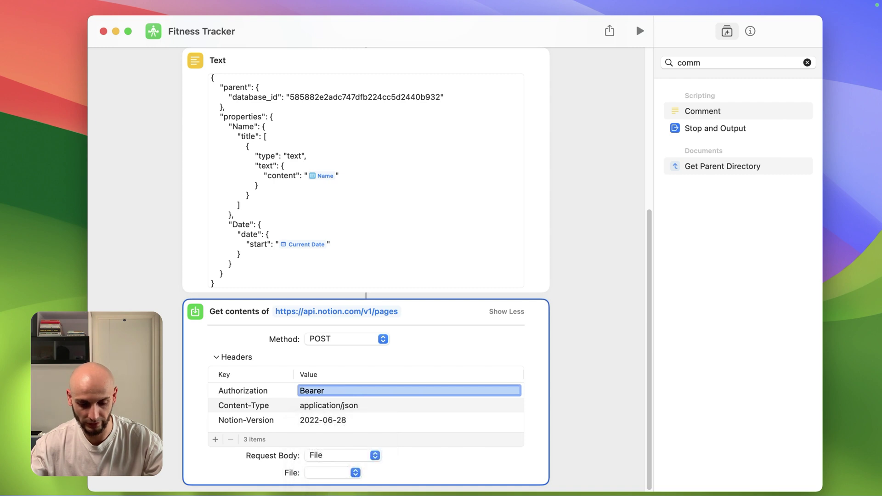
# Finish editing the web request and the database ID comment.
pyautogui.click(596, 222)
pyautogui.scroll(6, 597, 222)
pyautogui.click(443, 99)
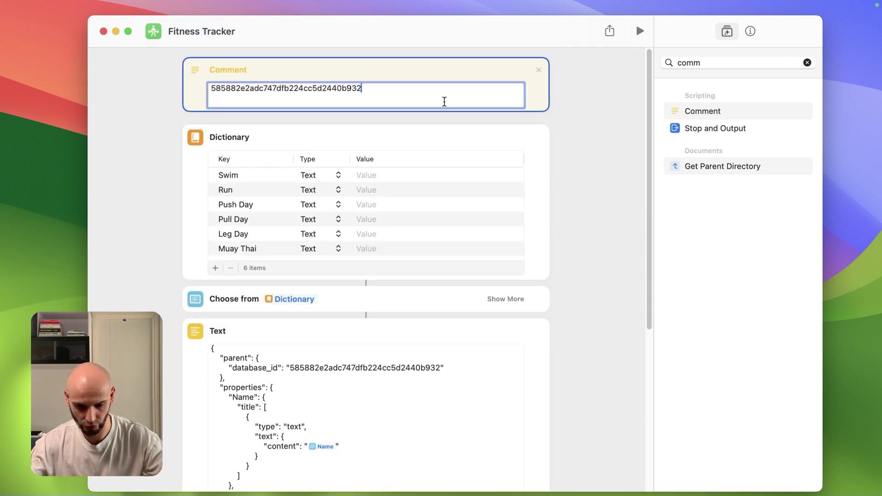
pyautogui.click(579, 162)
# Run the shortcut with Push Day, then delete the blank row in the Fitness Tracker table.
pyautogui.press('super+r')
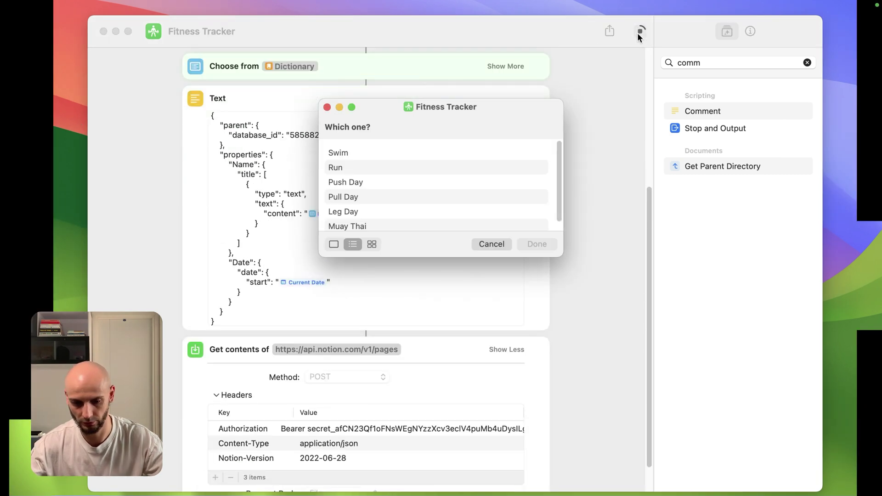
pyautogui.click(353, 184)
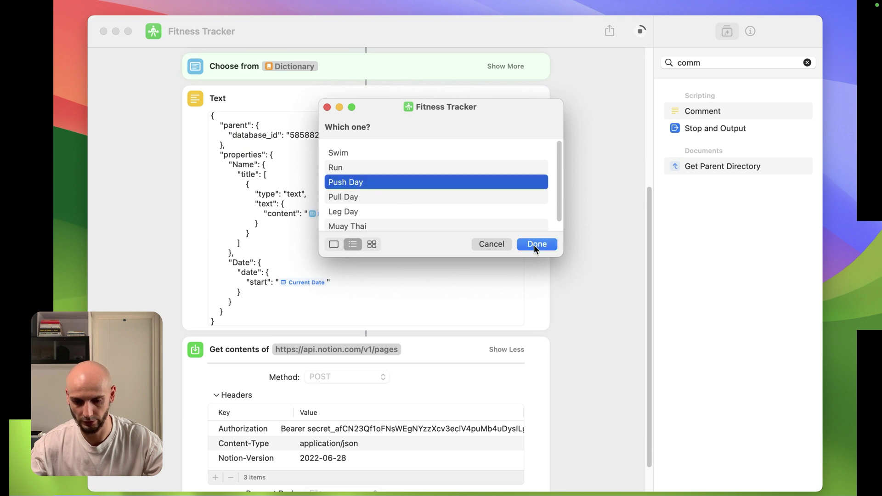
pyautogui.click(535, 246)
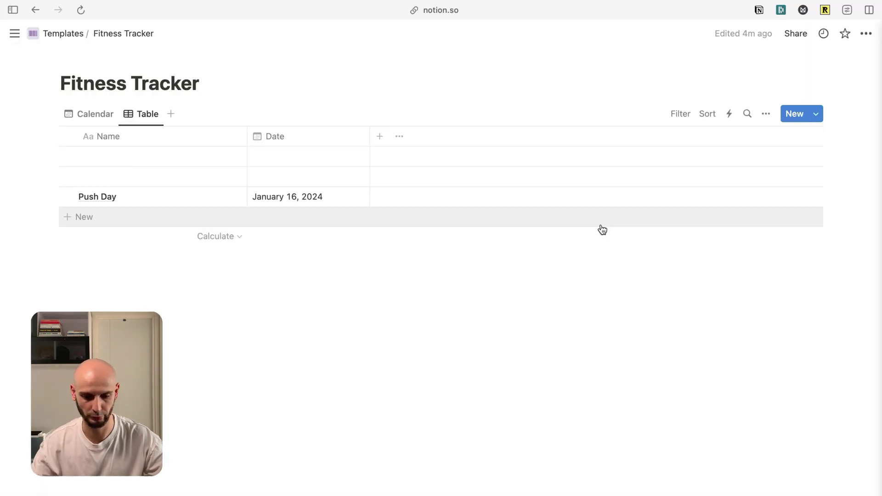
pyautogui.click(53, 178)
pyautogui.click(75, 89)
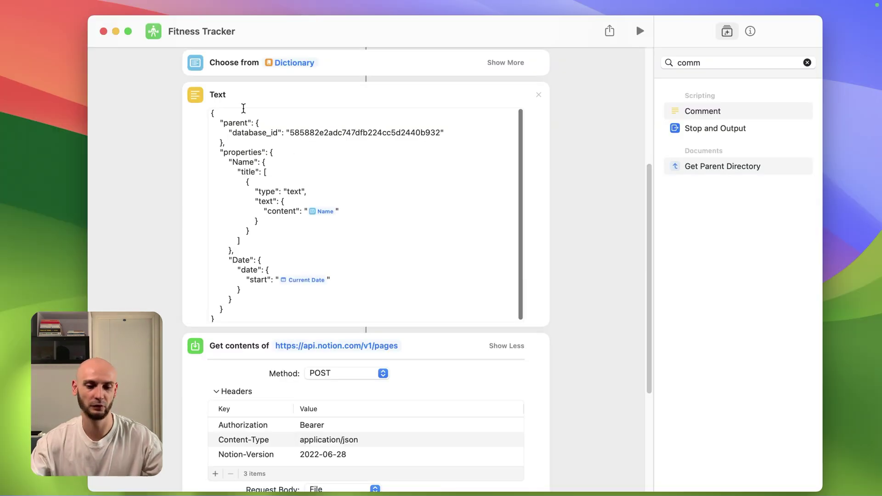
# Insert a swimmer emoji before the Swim key in the workout dictionary.
pyautogui.scroll(2, 265, 277)
pyautogui.scroll(1, 266, 277)
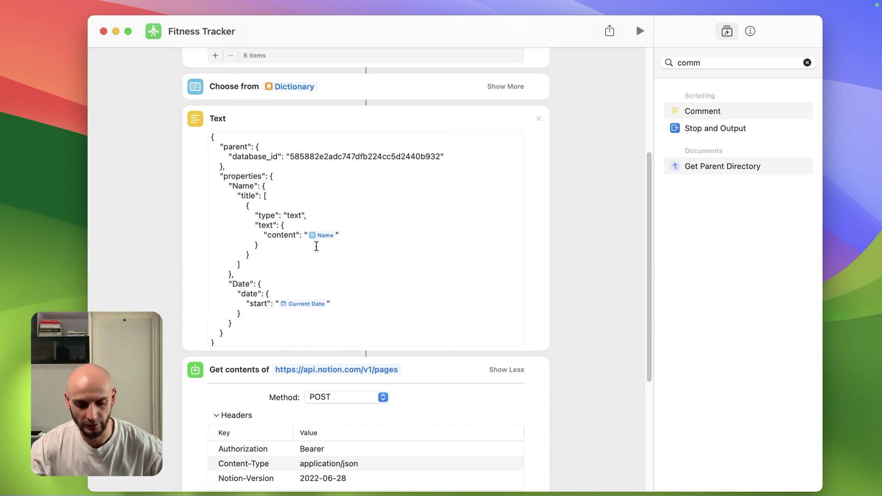
pyautogui.scroll(5, 320, 234)
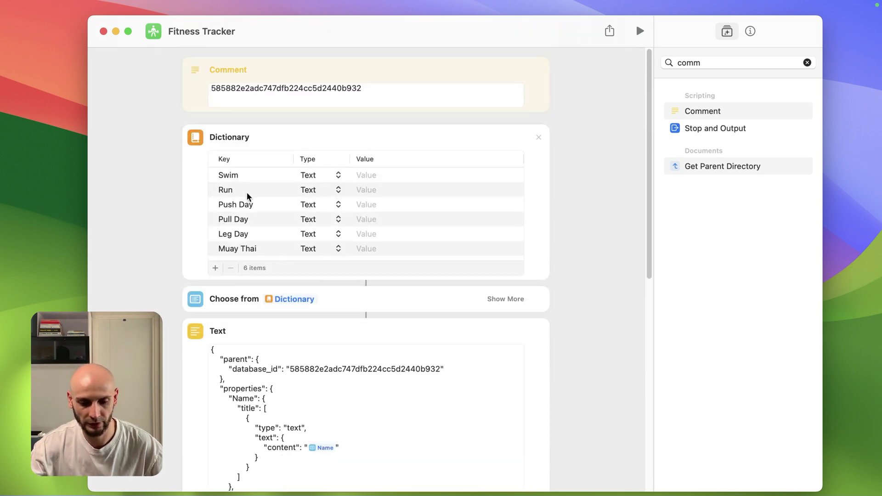
pyautogui.click(229, 176)
pyautogui.click(229, 176)
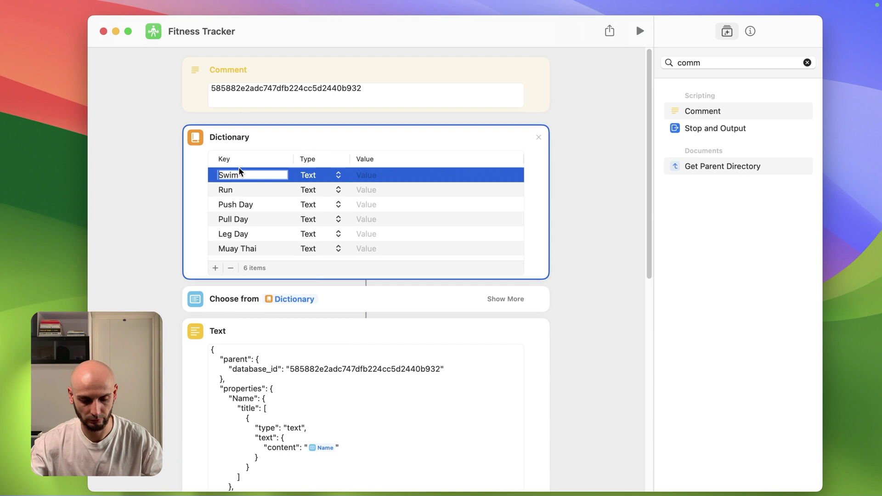
pyautogui.press('ctrl+super+space')
pyautogui.click(214, 238)
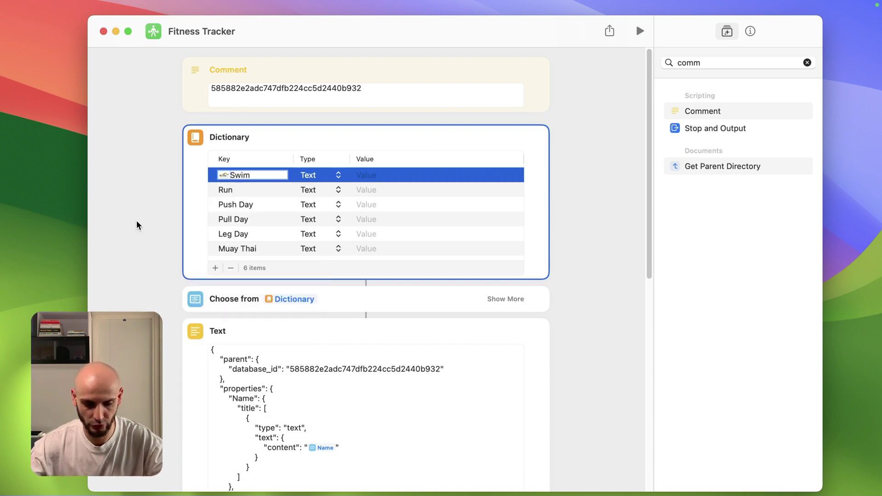
pyautogui.click(590, 216)
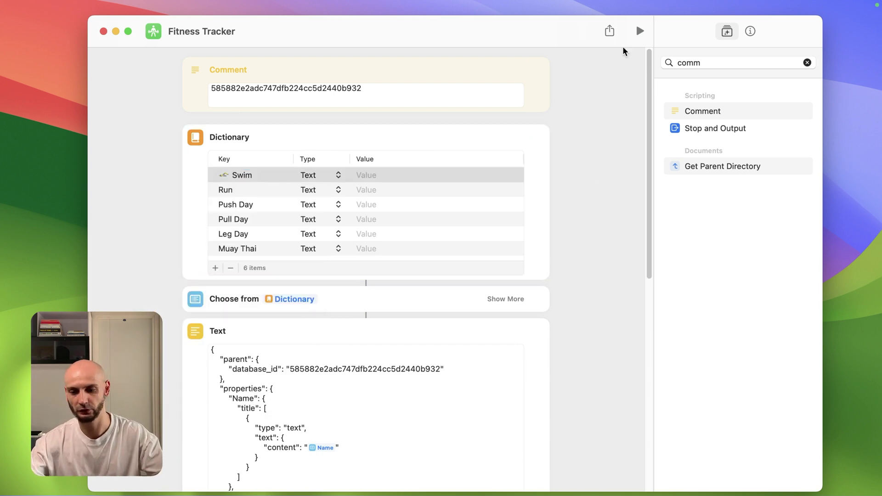
# Run the shortcut again with Swim as the workout.
pyautogui.click(640, 31)
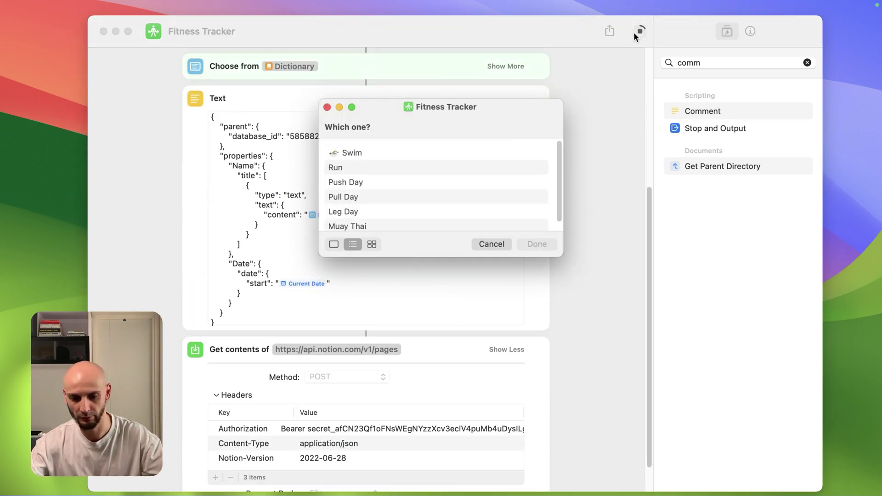
pyautogui.click(354, 157)
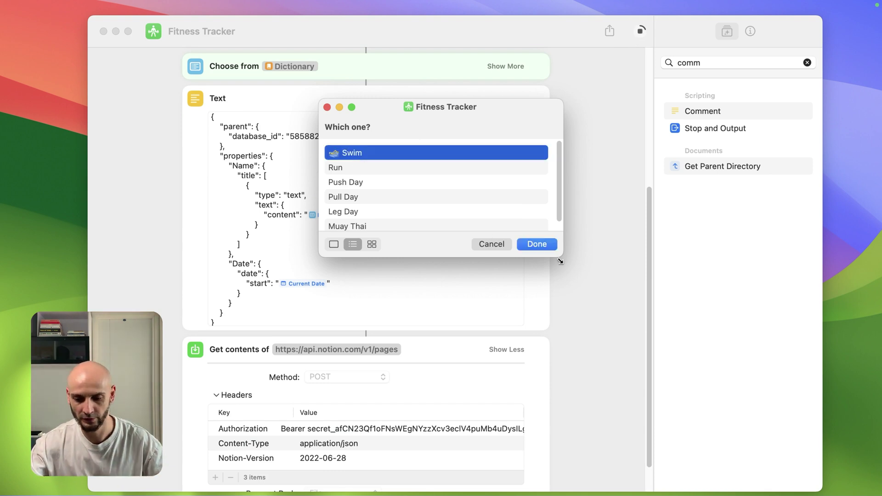
pyautogui.click(549, 244)
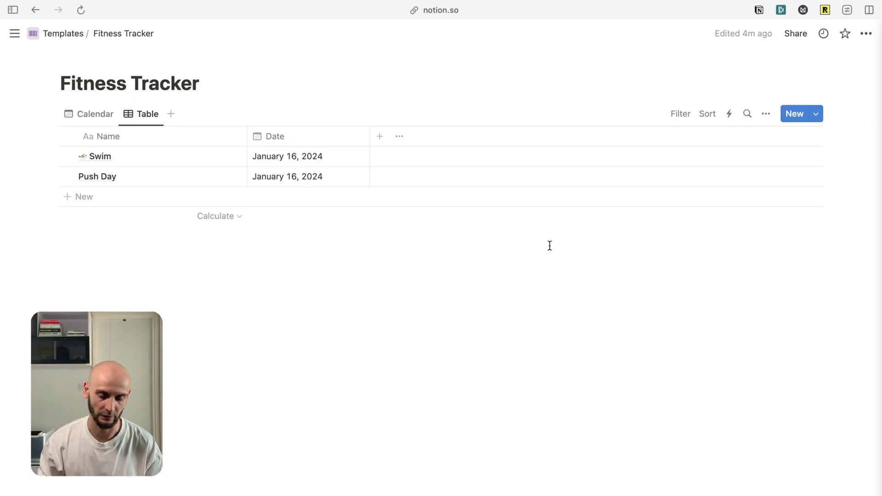
# Switch the Fitness Tracker to its Calendar view to see the January 16 entries.
pyautogui.click(93, 114)
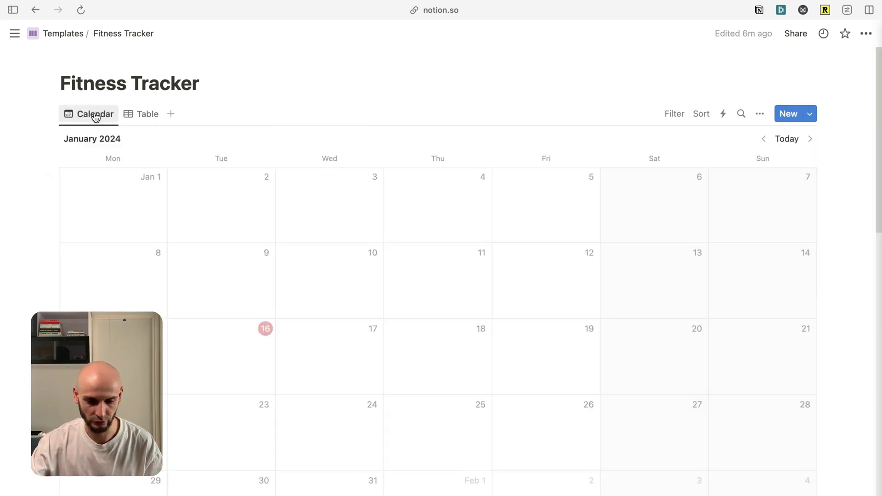
pyautogui.scroll(-3, 203, 297)
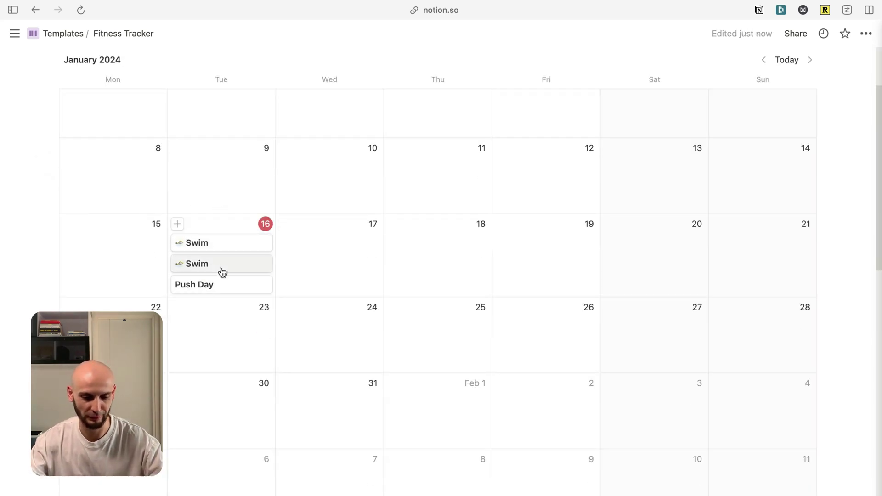